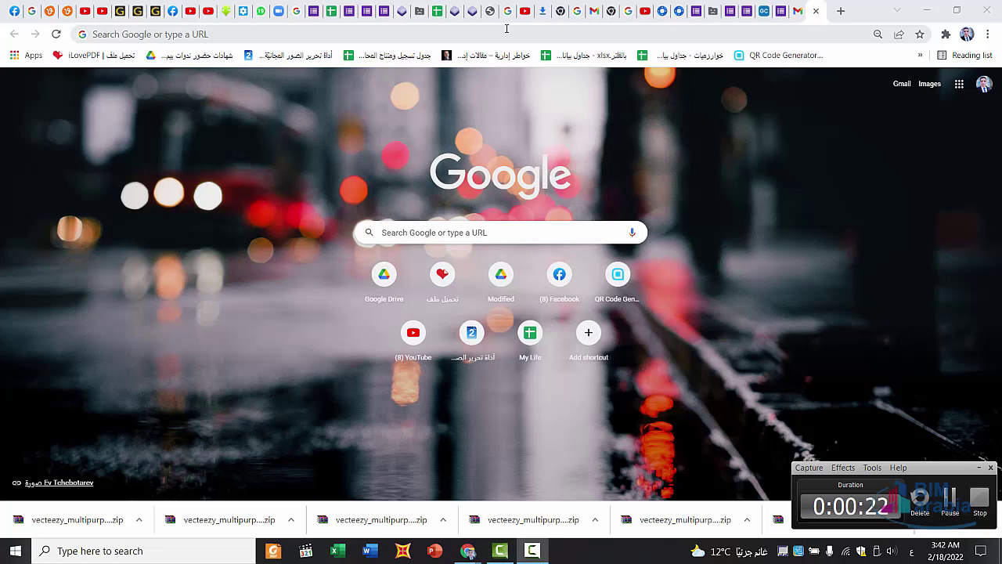
Paste the test.gclocked.com link for QUIZ-1 -Supply Chain Management into the address bar and load it
left_click(507, 29)
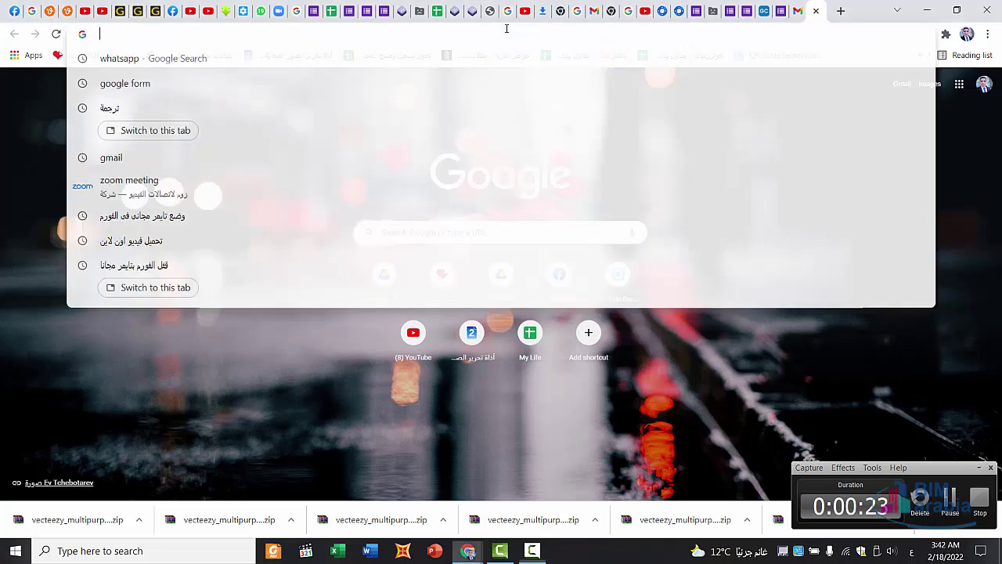
type("https://test.gclocked.com/?form=-Mw9FGpBabRVaeIiRvao")
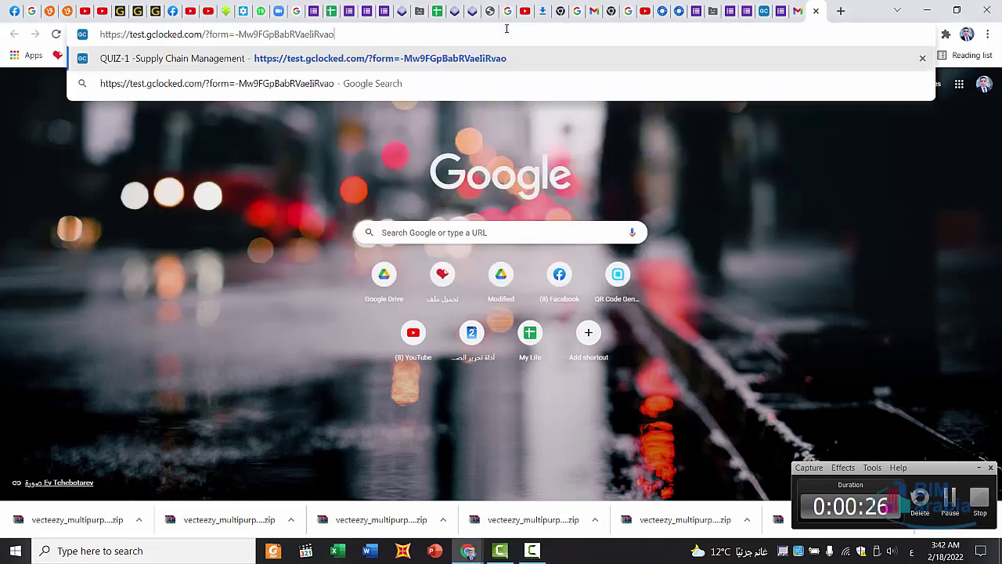
key("Return")
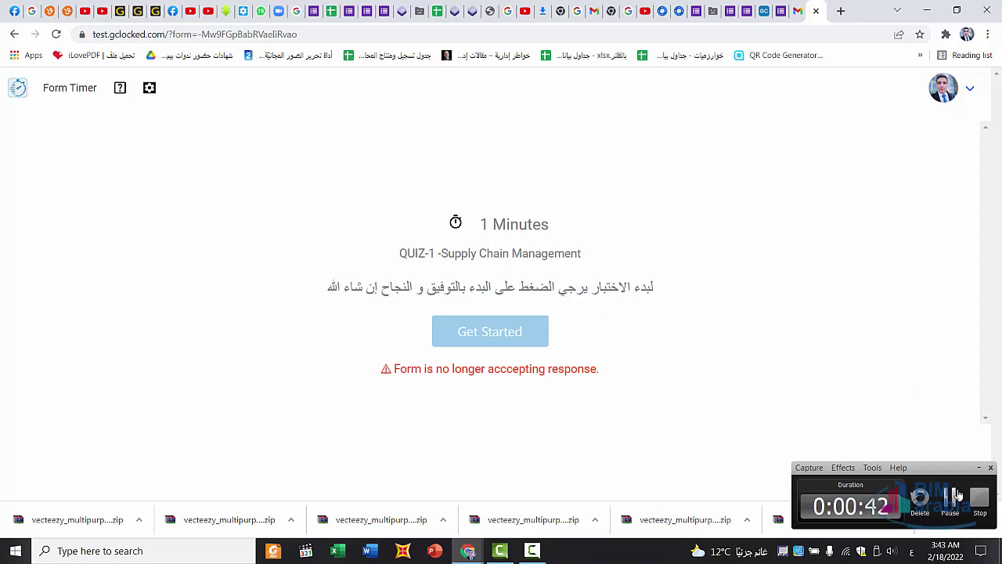
Reload the quiz page, then sign out of Form Timer from the avatar menu
left_click(979, 467)
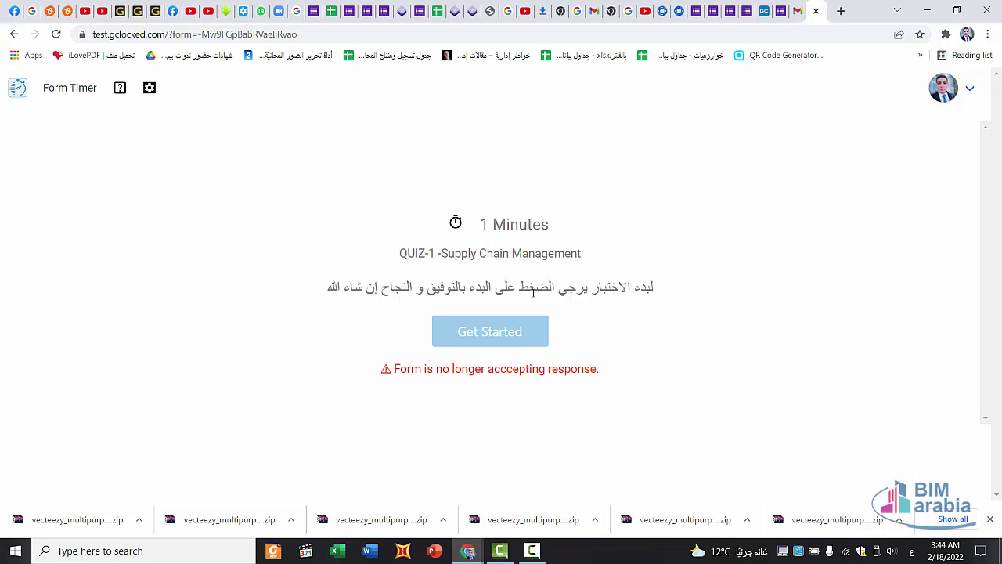
left_click(58, 34)
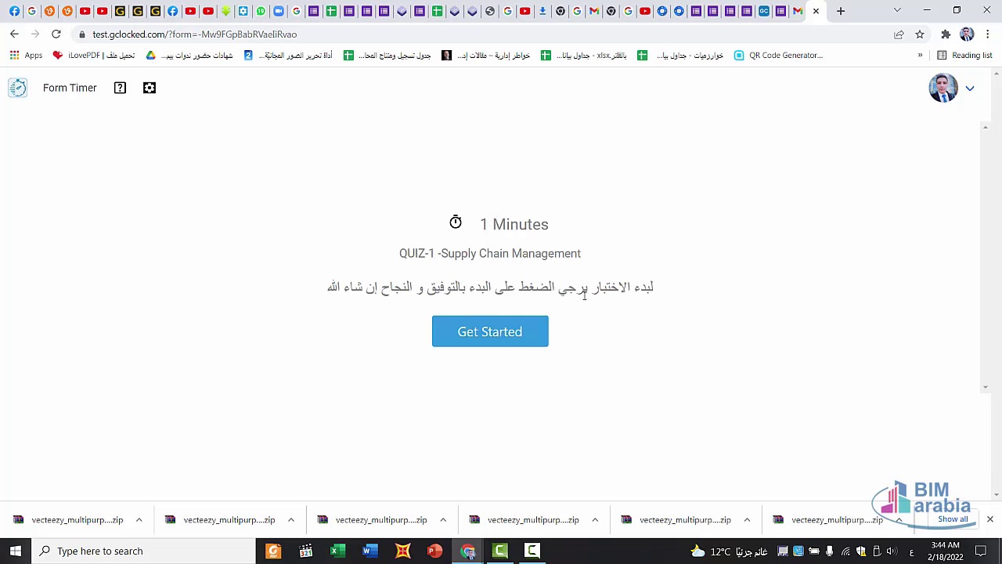
left_click(968, 88)
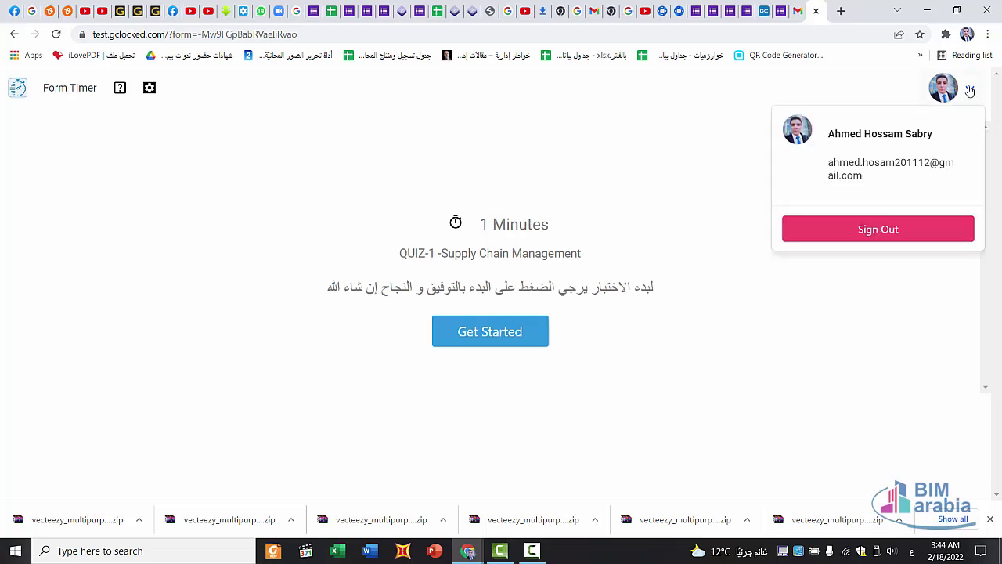
left_click(885, 235)
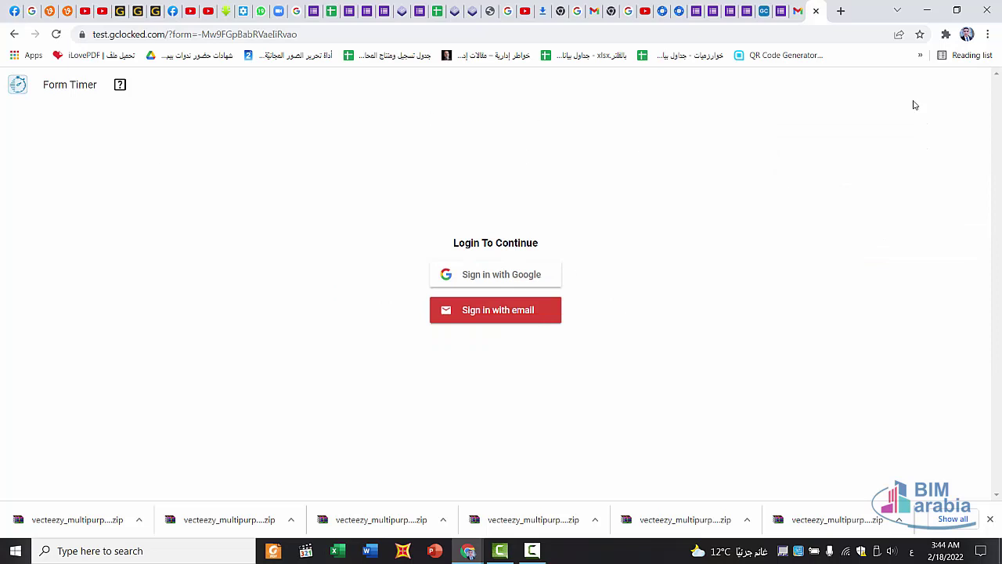
Sign back in with Google using the first account in the account chooser
left_click(531, 550)
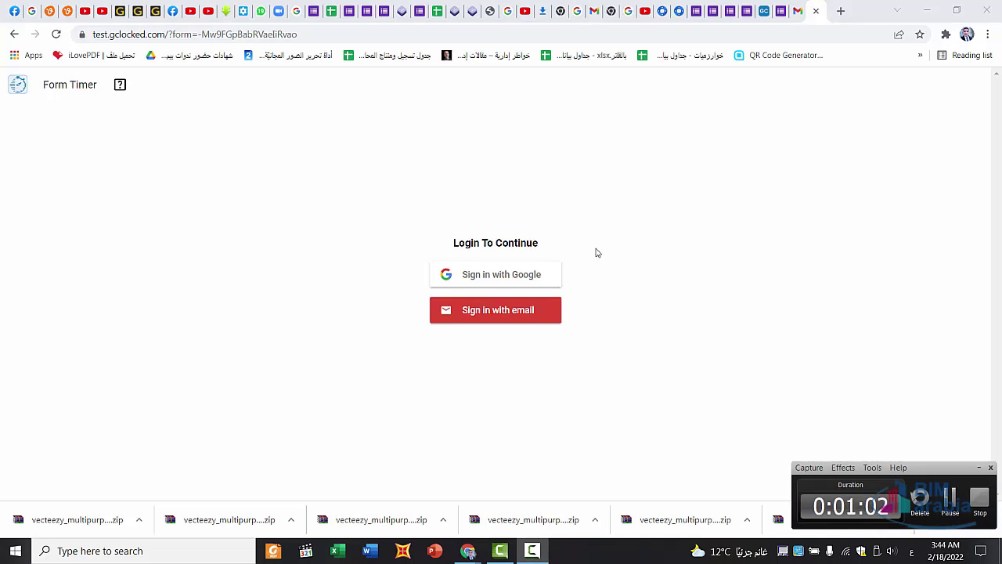
left_click(507, 282)
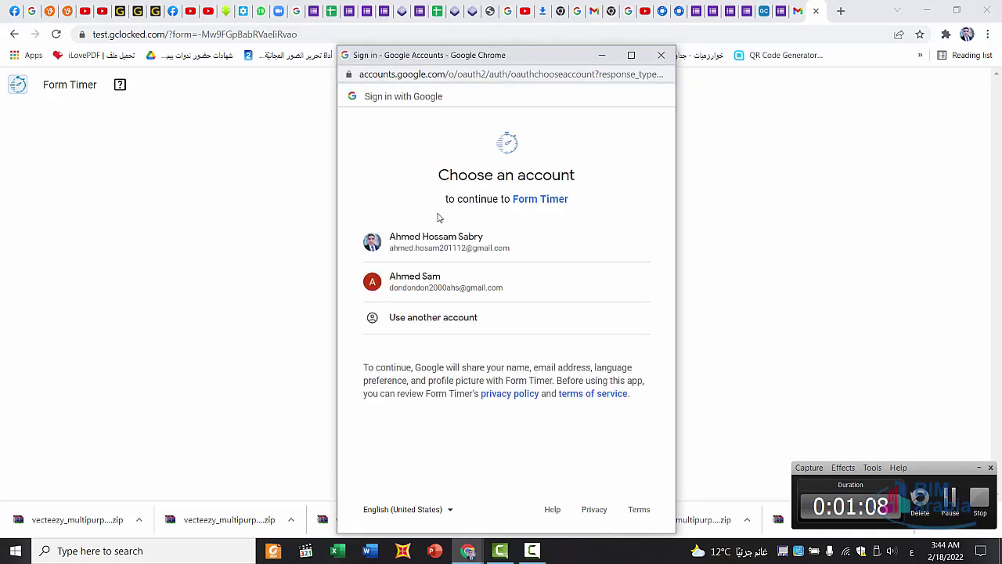
left_click(448, 245)
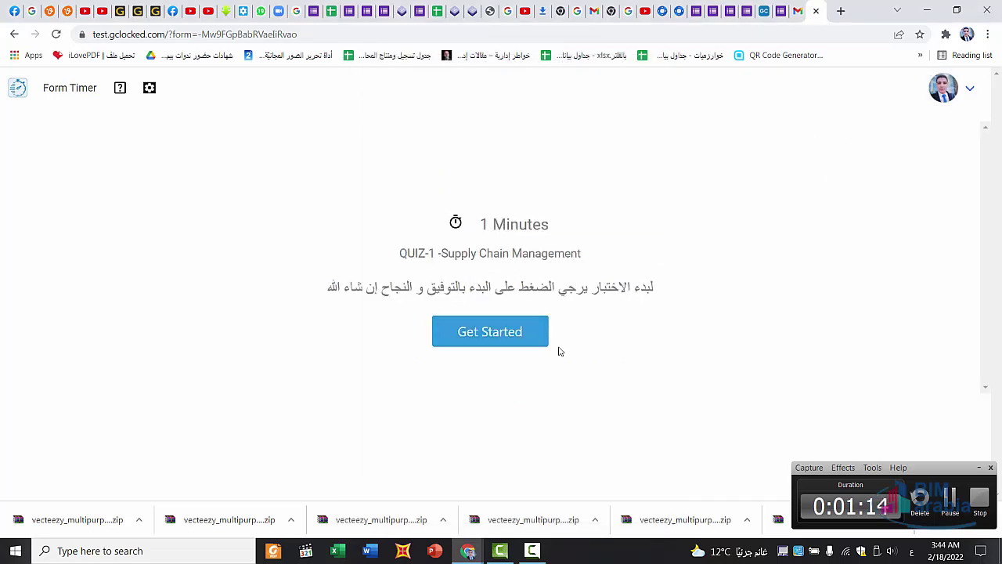
Sign out, then sign in with another Google account's e-mail and password
mouse_move(978, 99)
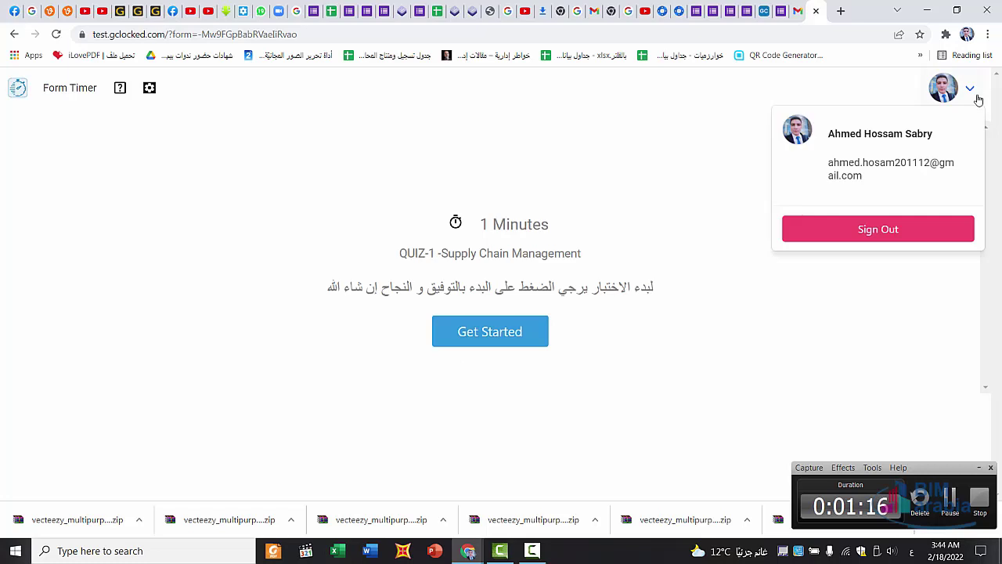
left_click(864, 237)
left_click(501, 281)
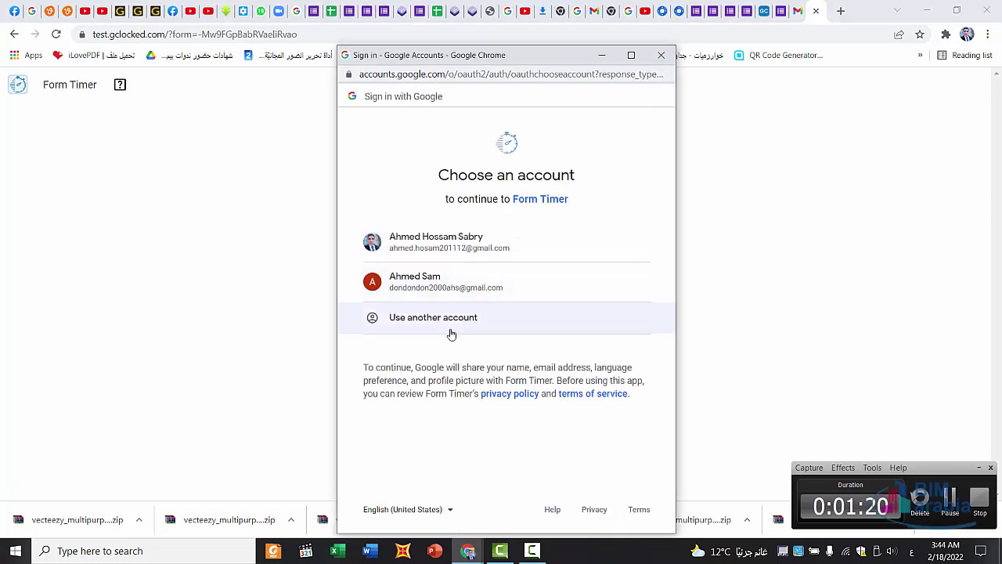
left_click(438, 322)
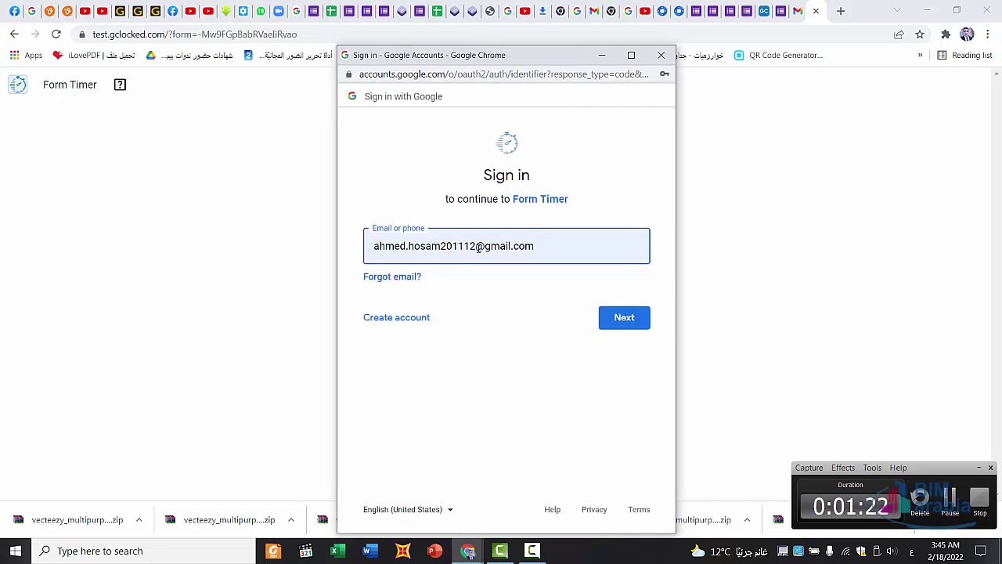
left_click(623, 322)
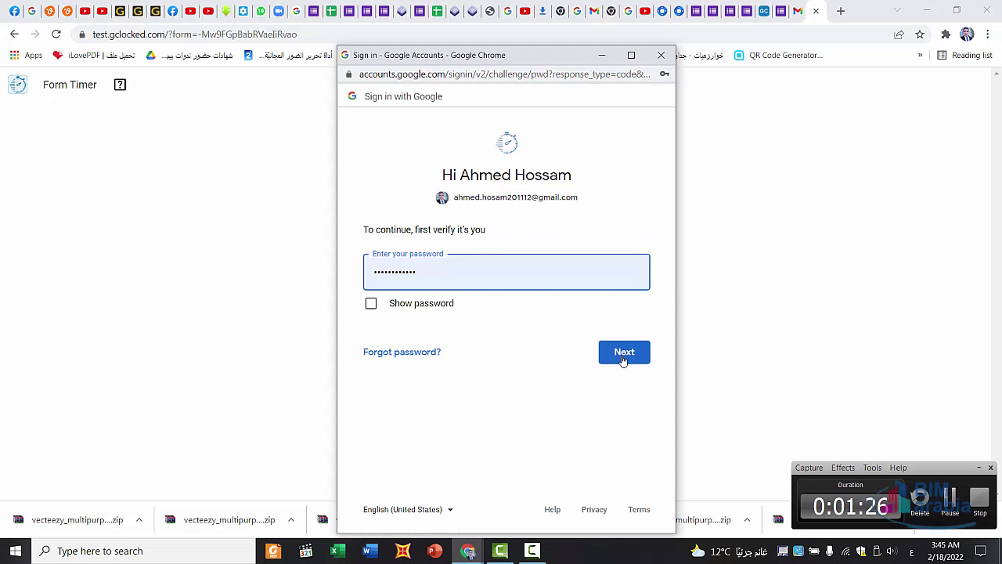
left_click(623, 356)
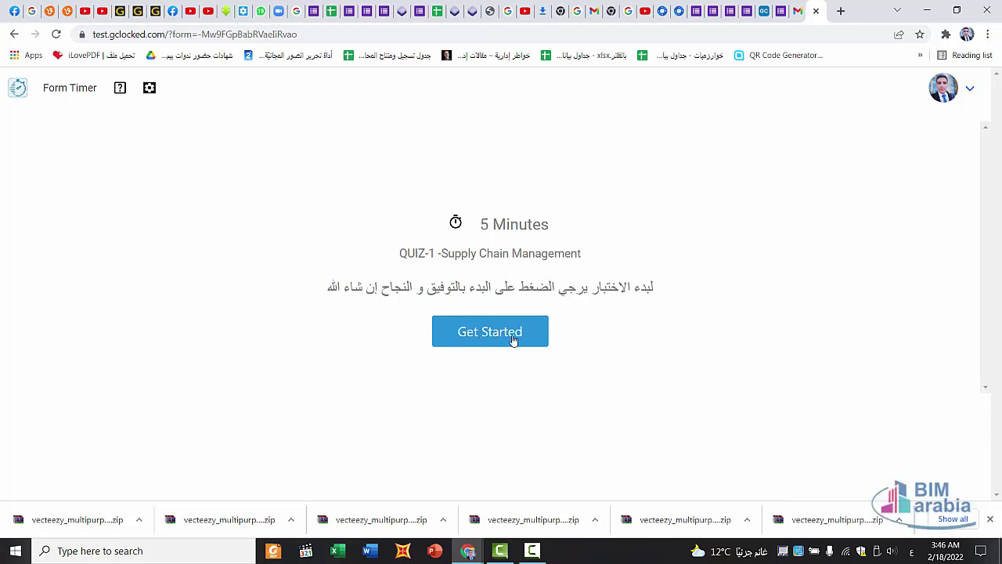
Start the timed quiz and enter the e-mail address in English
left_click(515, 338)
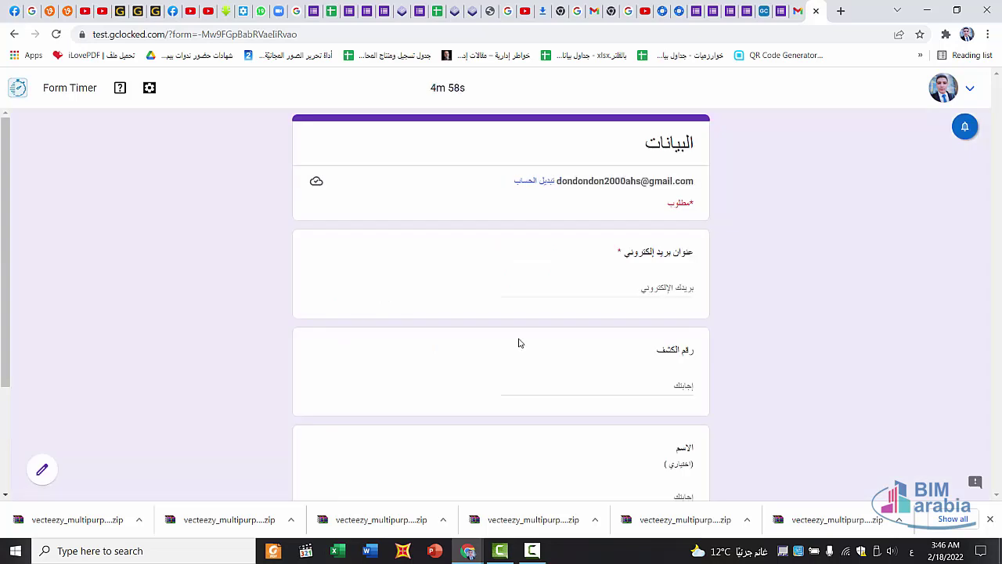
scroll(467, 265, "down", 3)
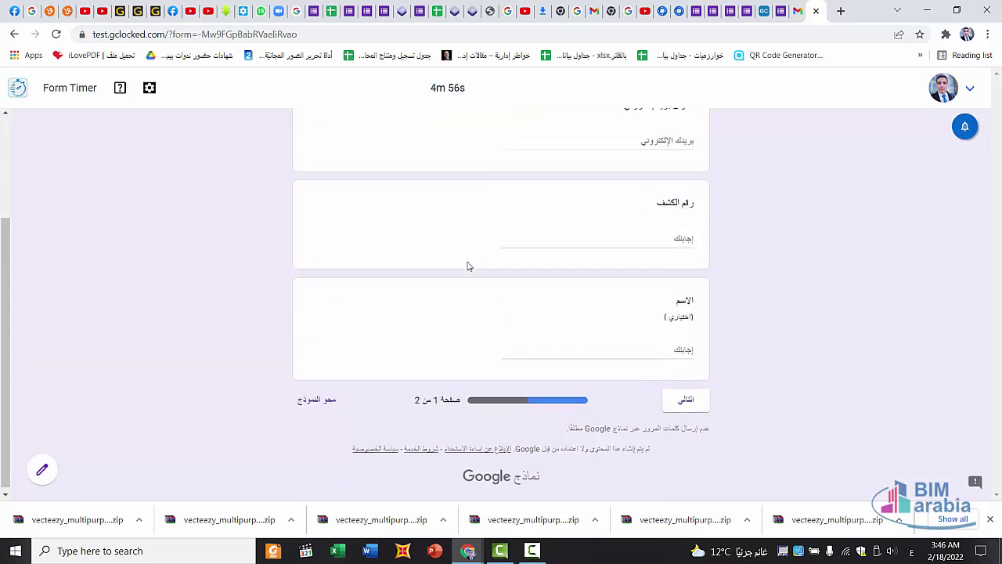
scroll(622, 202, "up", 3)
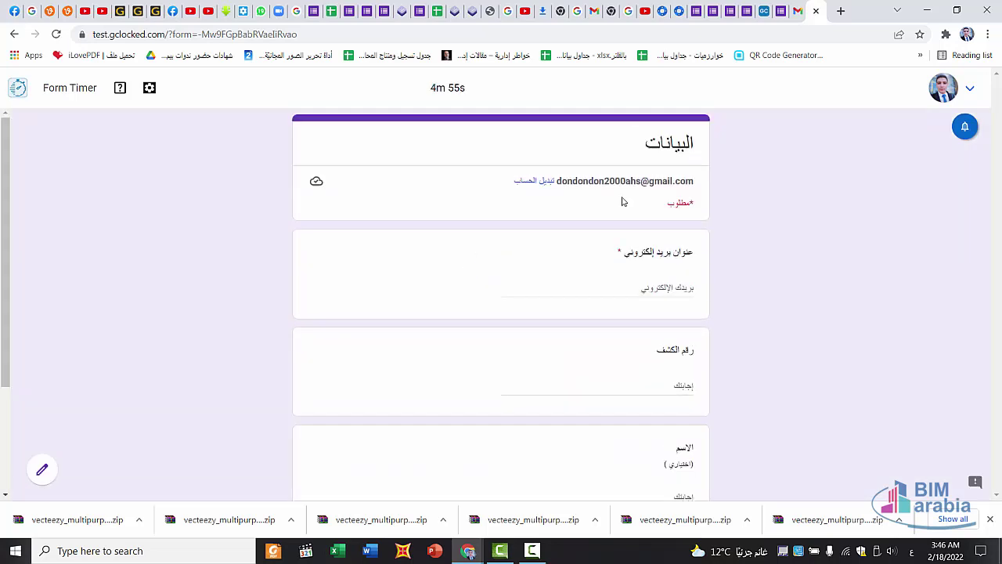
left_click(643, 287)
type("شامي")
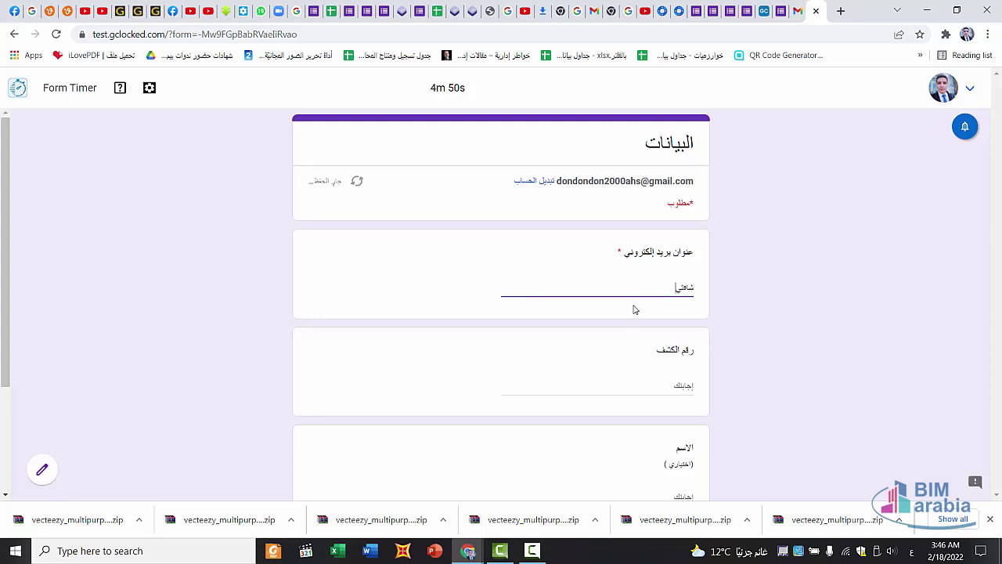
key("BackSpace")
key("BackSpace")
key("BackSpace")
key("alt+shift")
type("a")
type("hmed")
type("@")
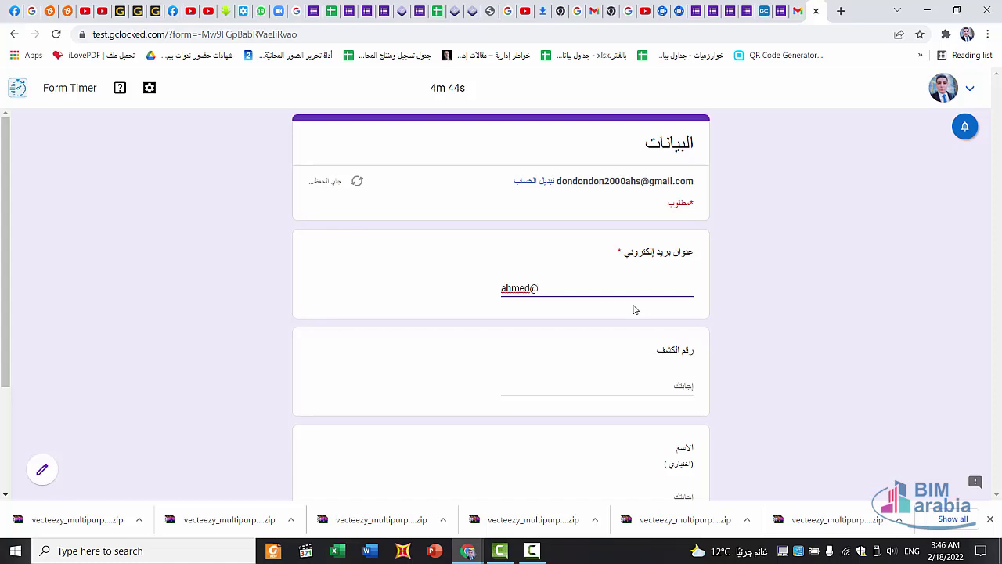
type("gm")
key("BackSpace")
Enter 13 as رقم الكشف and the student's name in الاسم
left_click(646, 384)
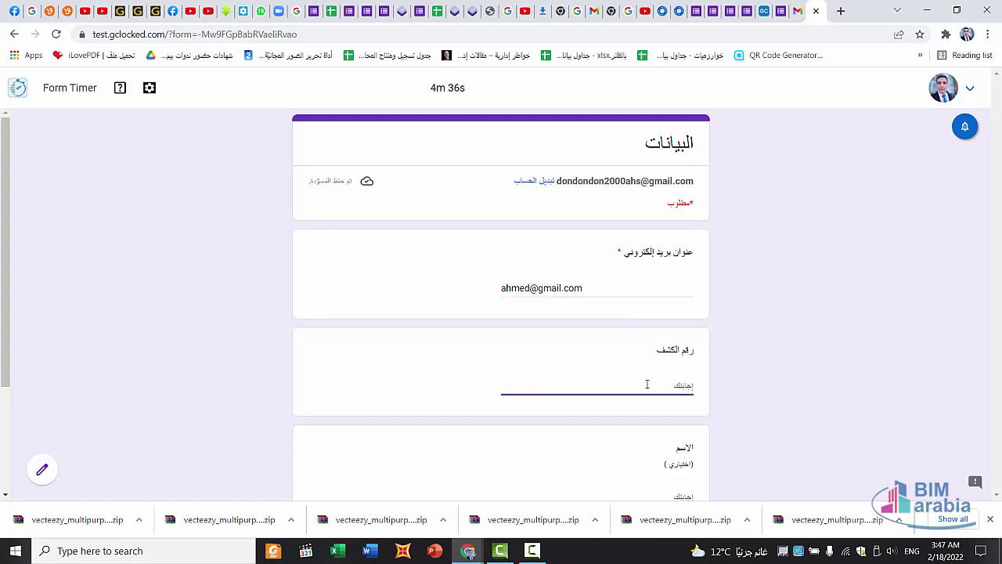
type("13")
scroll(646, 379, "down", 1)
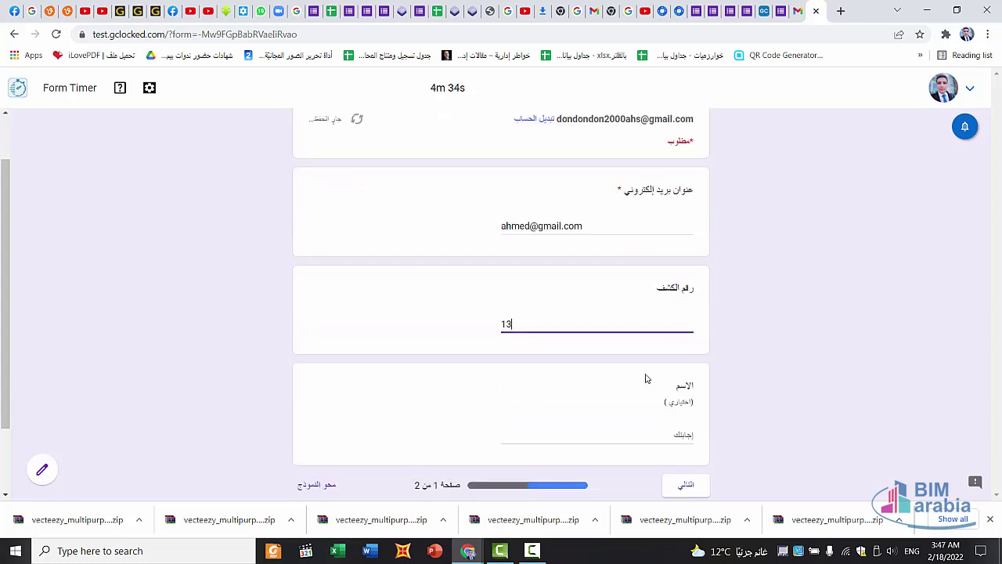
left_click(671, 427)
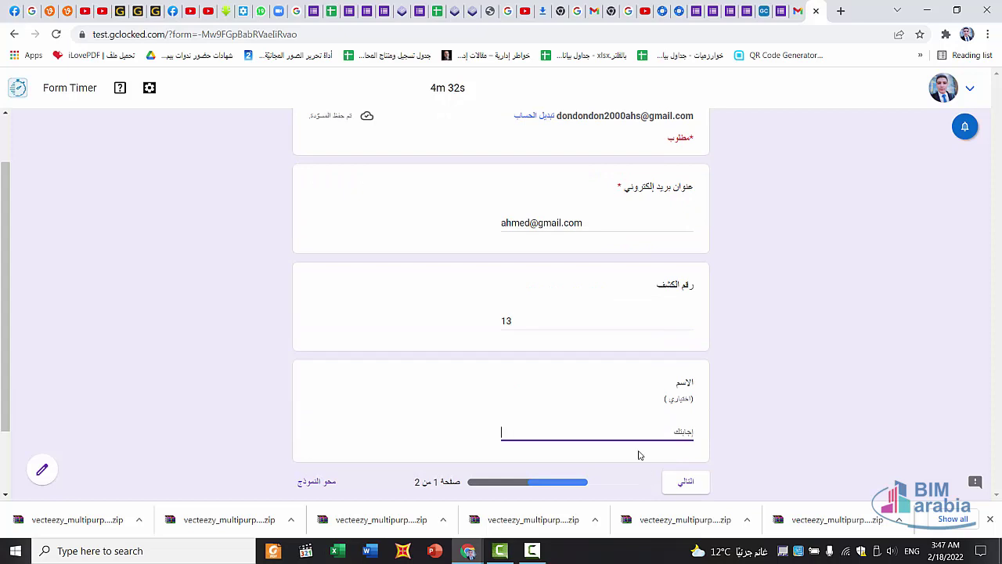
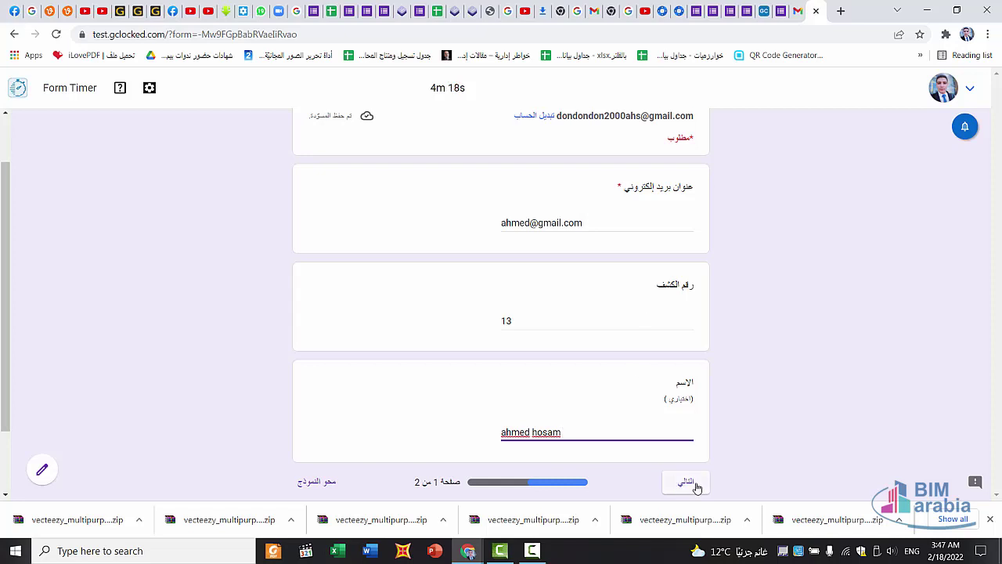
left_click(532, 550)
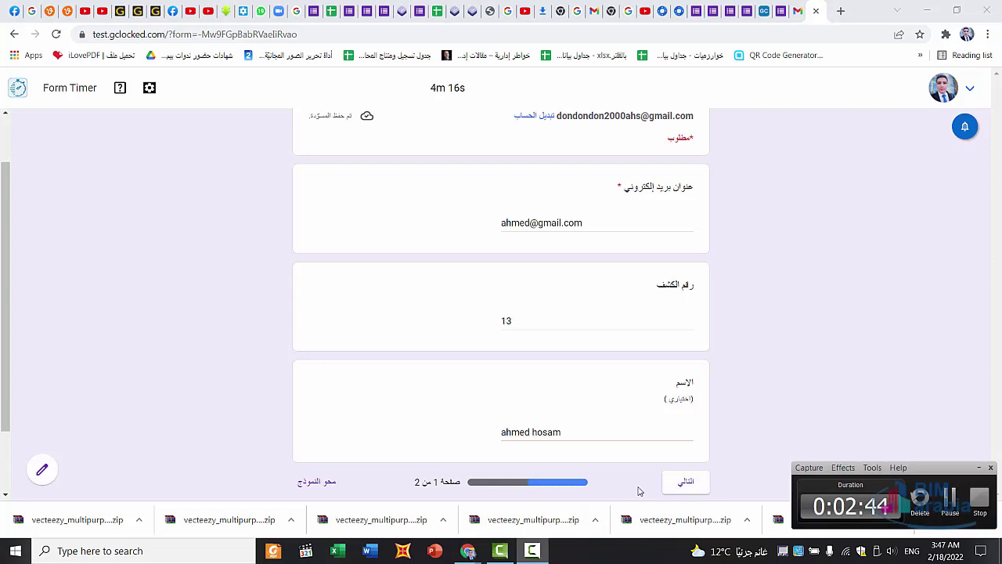
On quiz page 2, choose 'Production line' for question 9 and 'Goods' for question 8
left_click(680, 481)
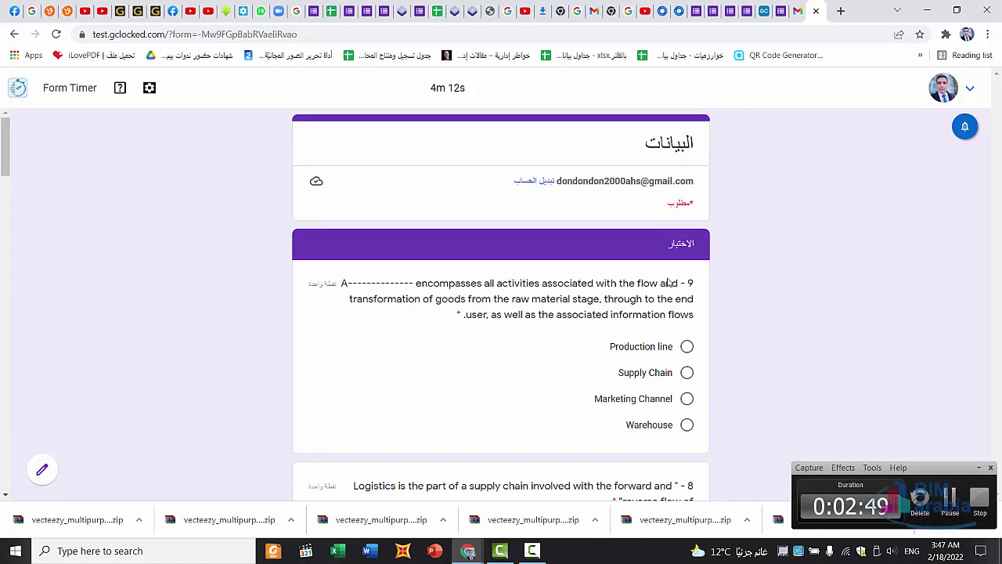
scroll(669, 281, "down", 1)
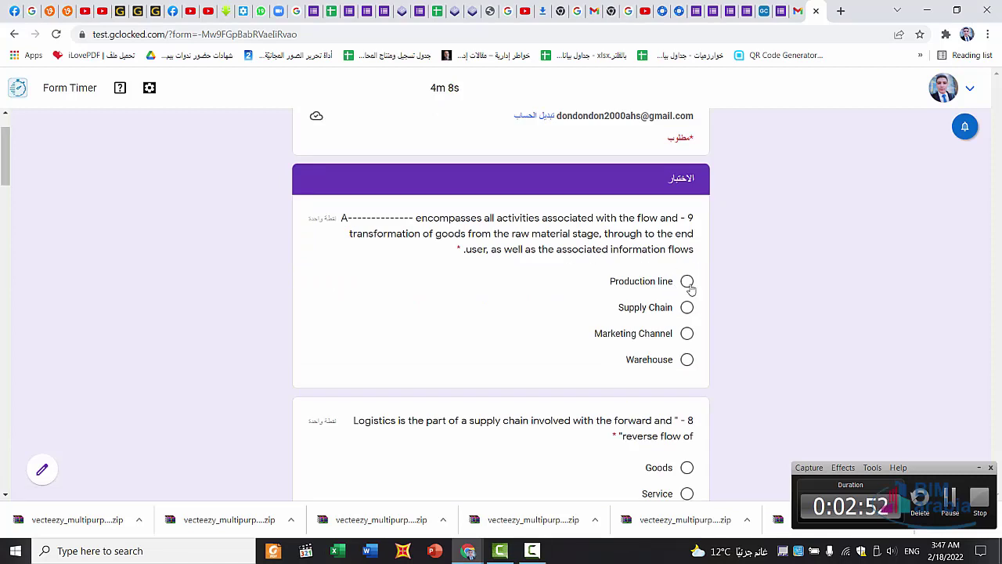
left_click(687, 281)
scroll(690, 313, "down", 1)
scroll(689, 331, "down", 1)
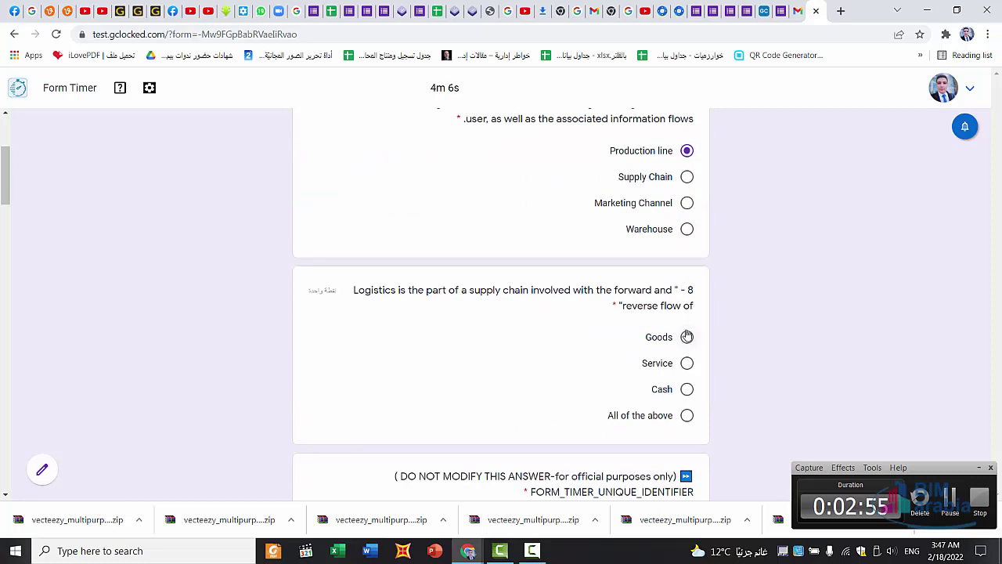
left_click(687, 337)
scroll(683, 321, "down", 2)
scroll(678, 305, "down", 3)
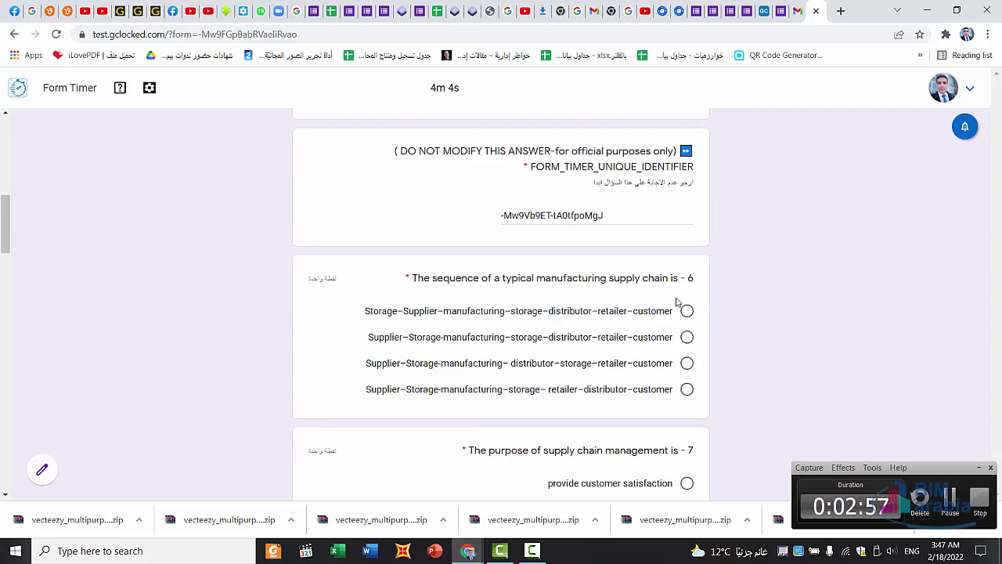
scroll(679, 297, "up", 1)
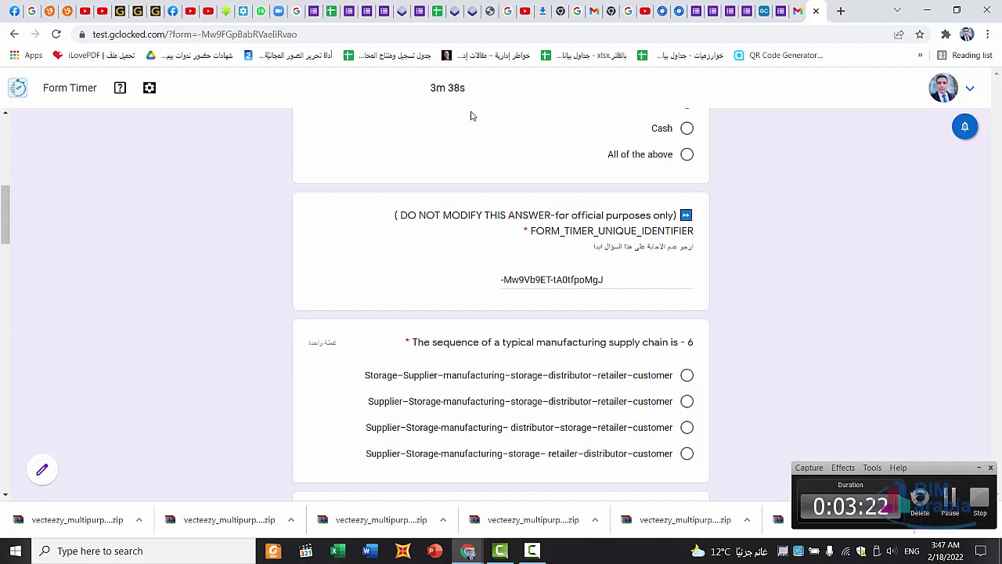
Answer question 6 with the first sequence, 5 with flow of cash backwards, 10 with Competitions
scroll(470, 115, "down", 3)
scroll(620, 227, "up", 5)
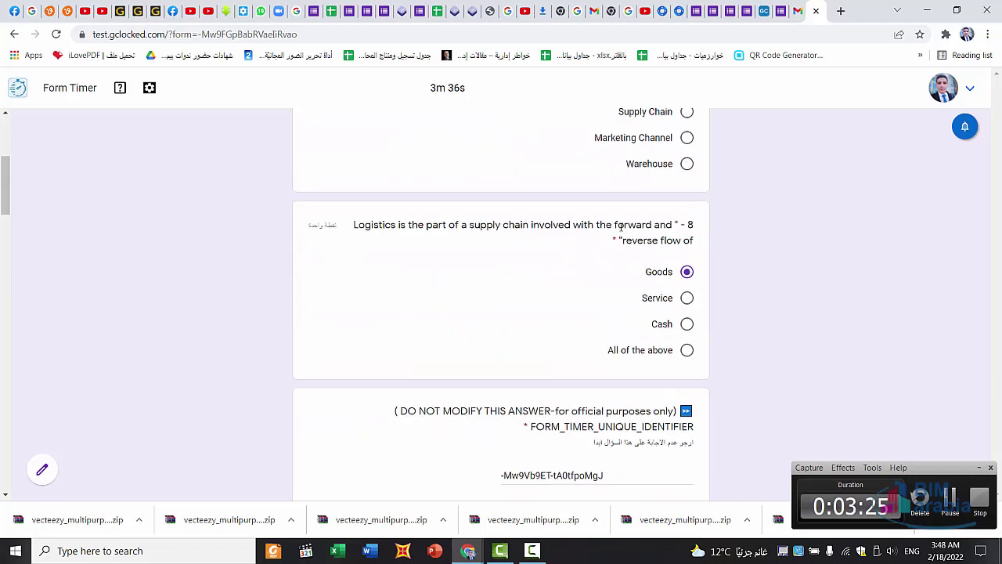
scroll(678, 329, "down", 1)
scroll(677, 328, "down", 3)
left_click(687, 244)
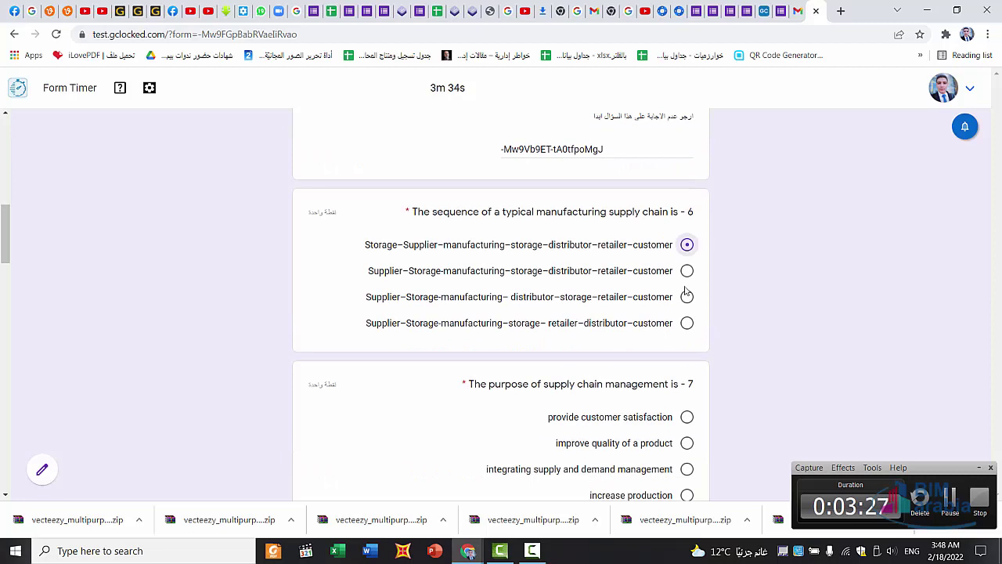
scroll(686, 291, "down", 3)
scroll(686, 235, "down", 2)
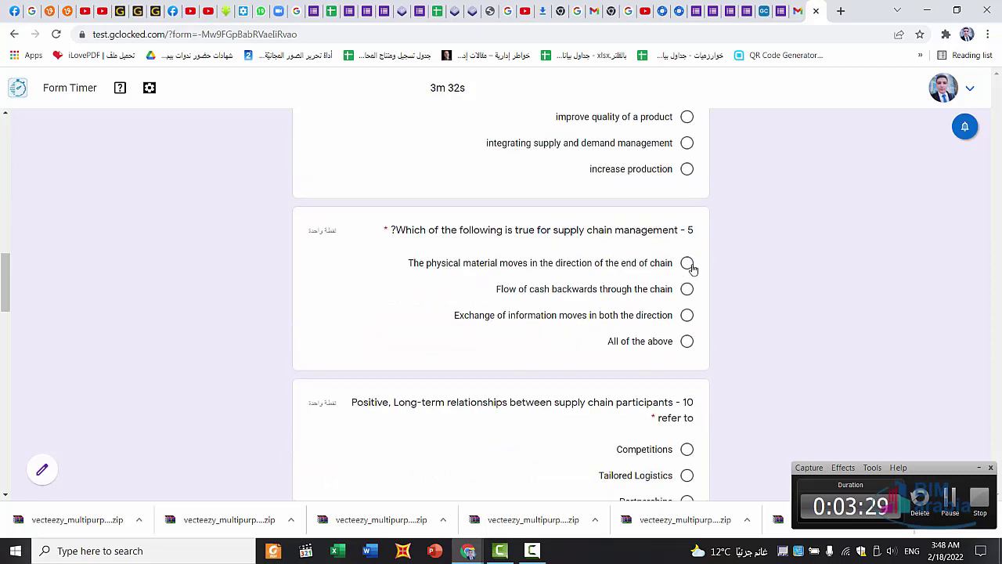
left_click(686, 289)
scroll(689, 325, "down", 1)
scroll(689, 329, "down", 2)
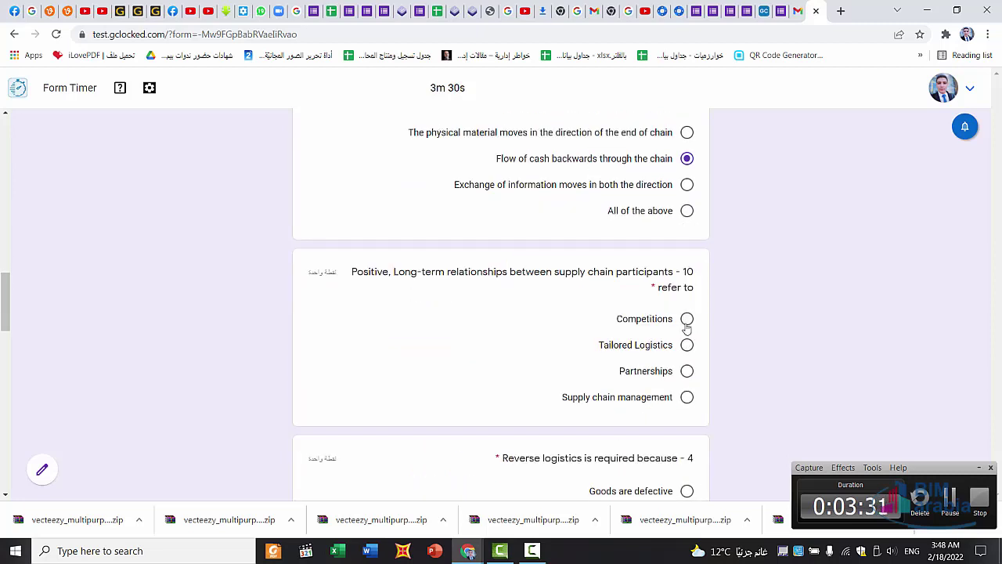
left_click(686, 319)
Answer questions 4 (Goods are defective), 11 (Bullwhip effect), 3, 1 (Process engineering), 2 (SCM)
scroll(686, 319, "down", 2)
left_click(686, 363)
scroll(681, 368, "down", 3)
left_click(686, 367)
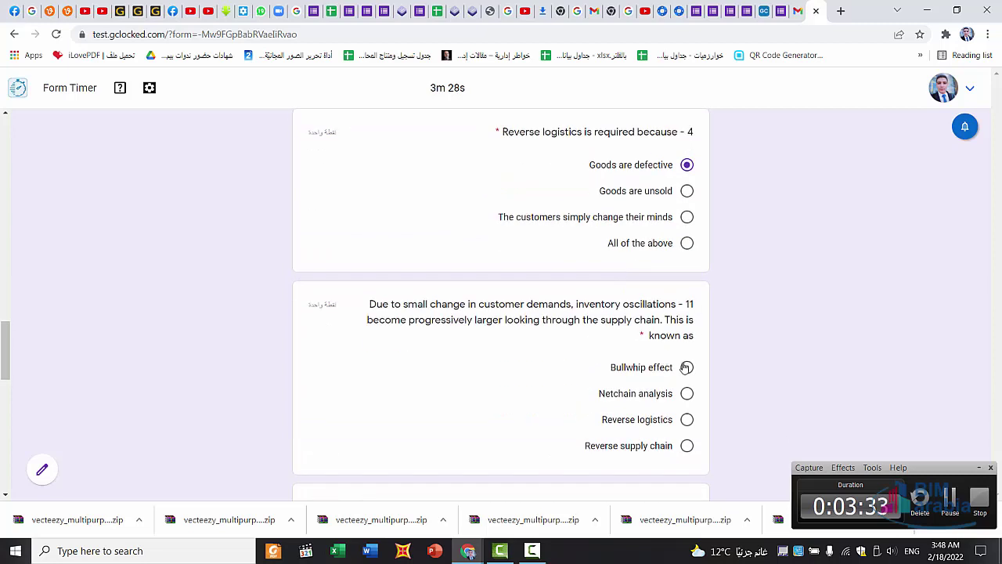
scroll(653, 329, "down", 2)
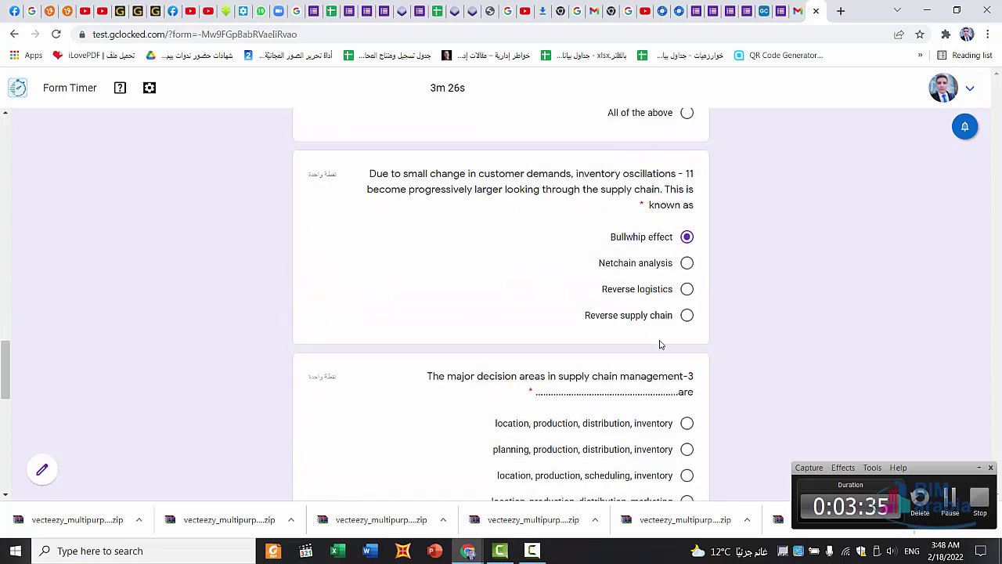
scroll(660, 342, "down", 2)
left_click(686, 292)
scroll(681, 317, "down", 1)
scroll(682, 313, "down", 1)
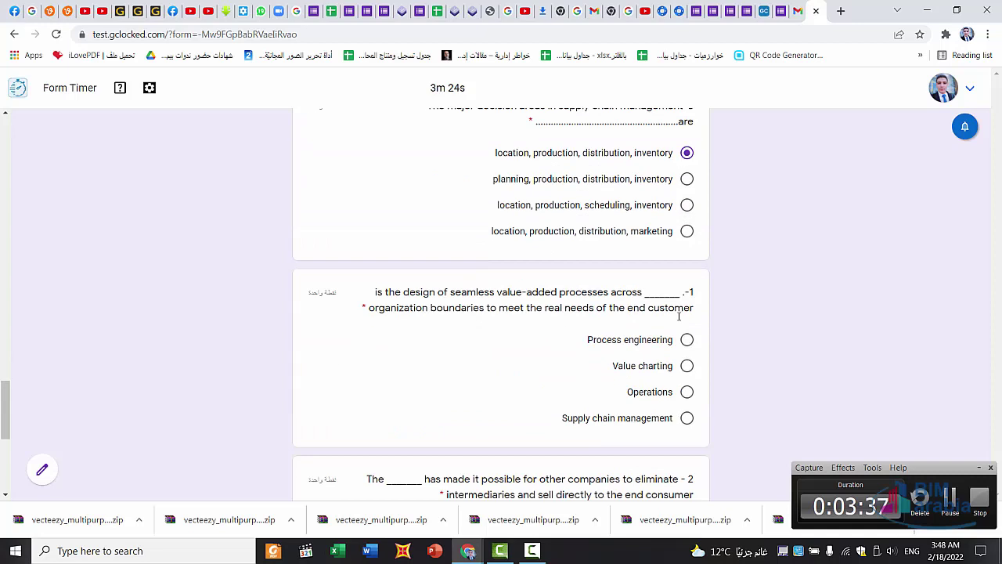
scroll(683, 305, "down", 1)
left_click(686, 283)
scroll(644, 311, "down", 2)
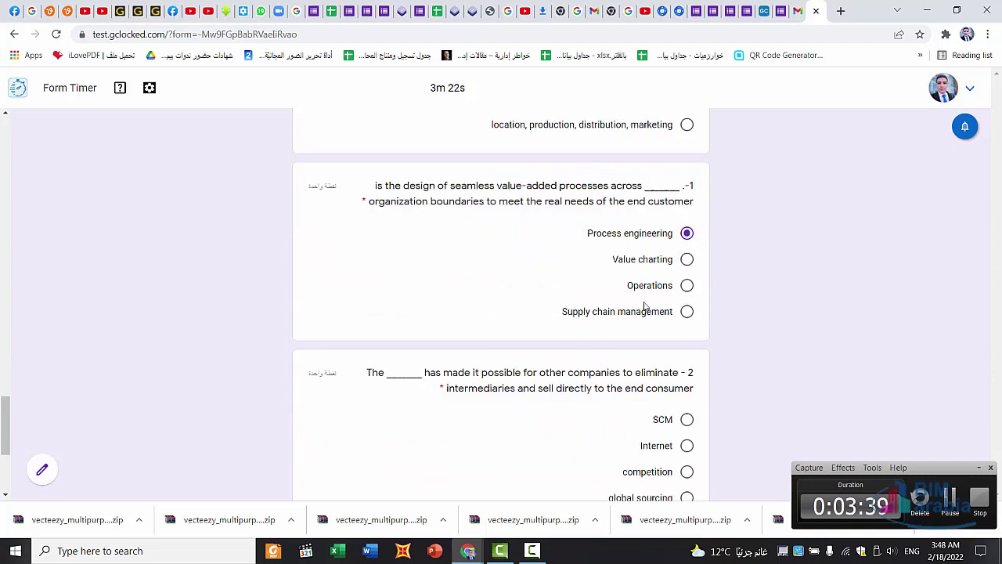
scroll(678, 264, "down", 1)
left_click(687, 274)
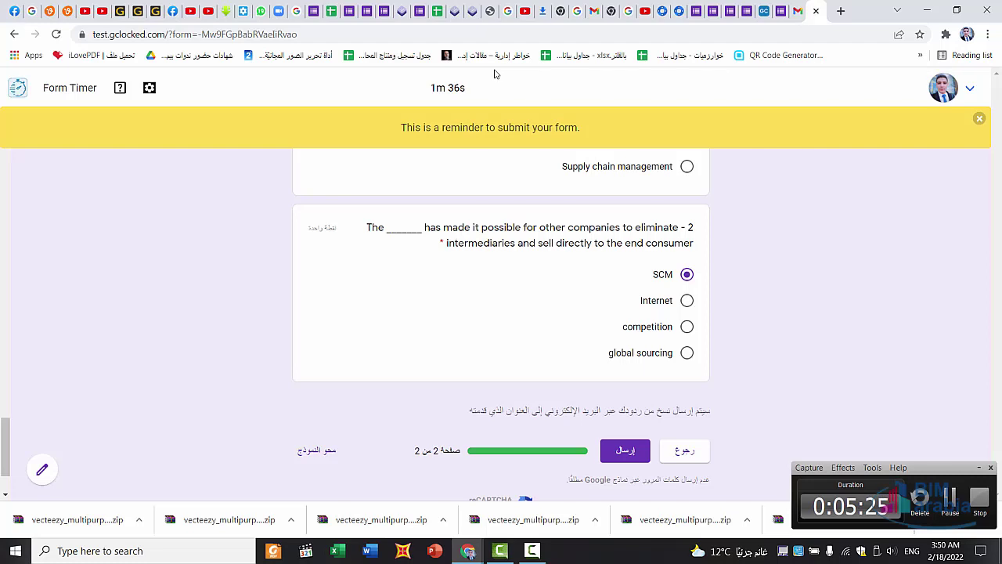
Submit the completed quiz with the إرسال button
left_click(623, 457)
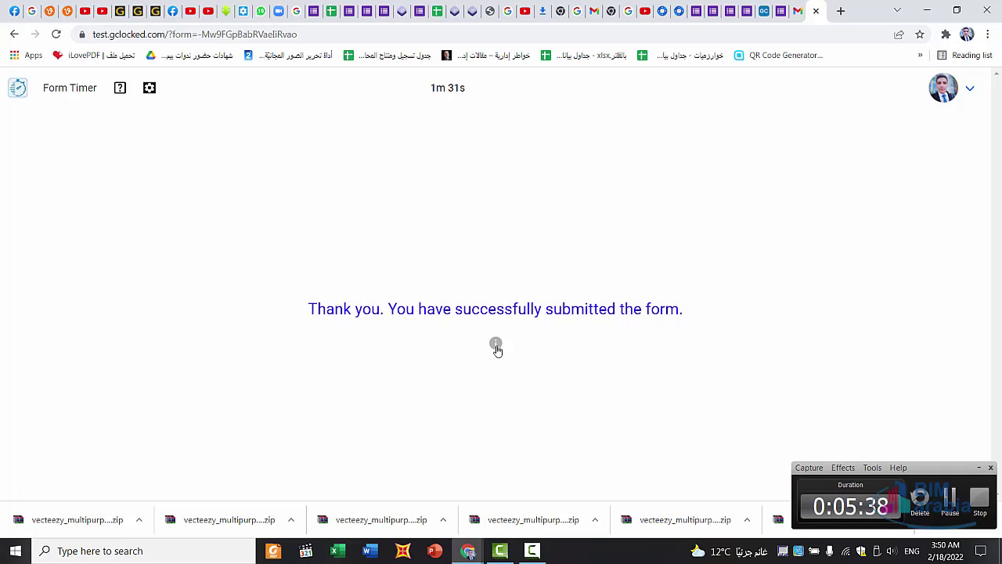
Reopen the submitted form's content and view its score of 2/11
left_click(496, 349)
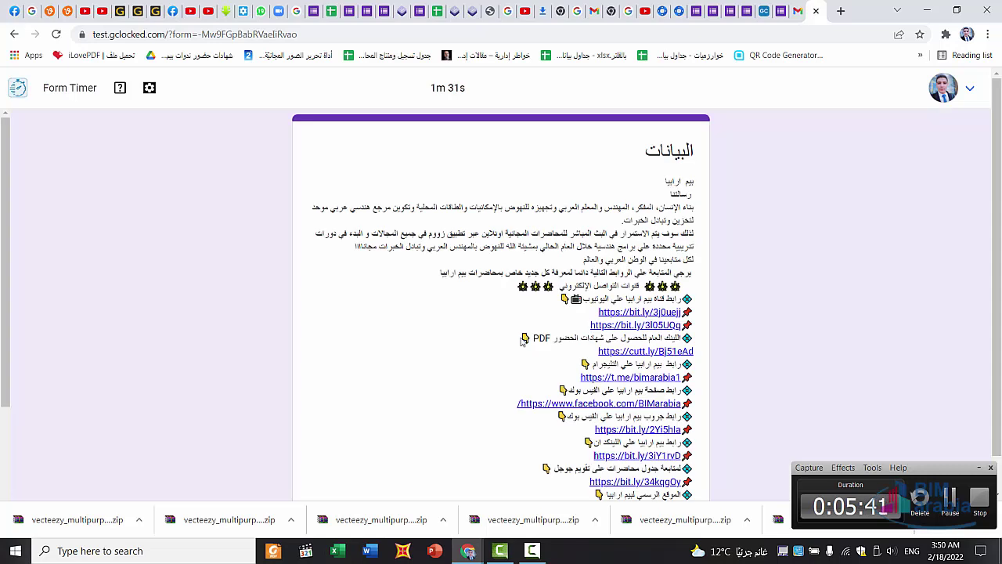
scroll(477, 312, "down", 3)
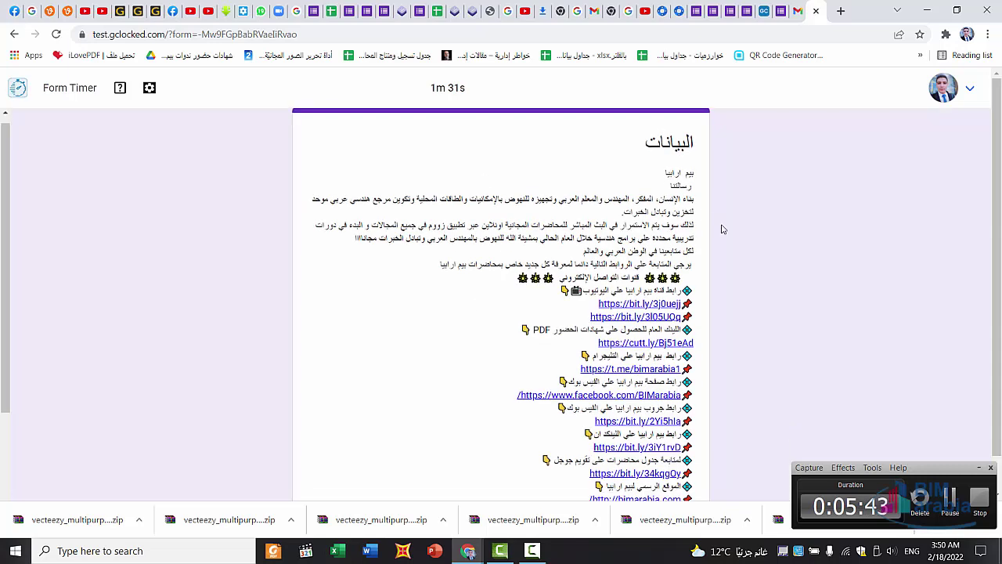
left_click(657, 447)
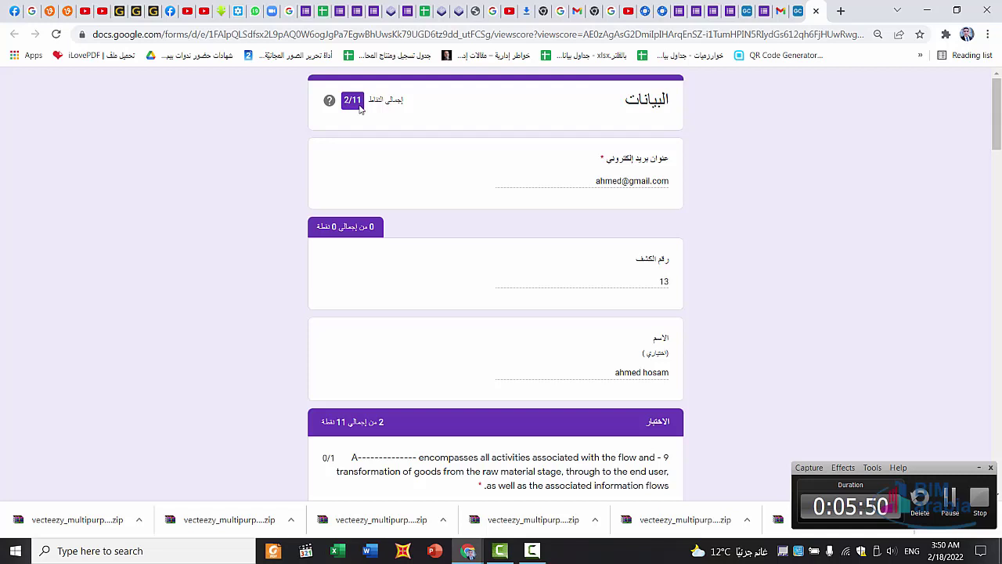
scroll(358, 111, "down", 4)
scroll(466, 193, "down", 3)
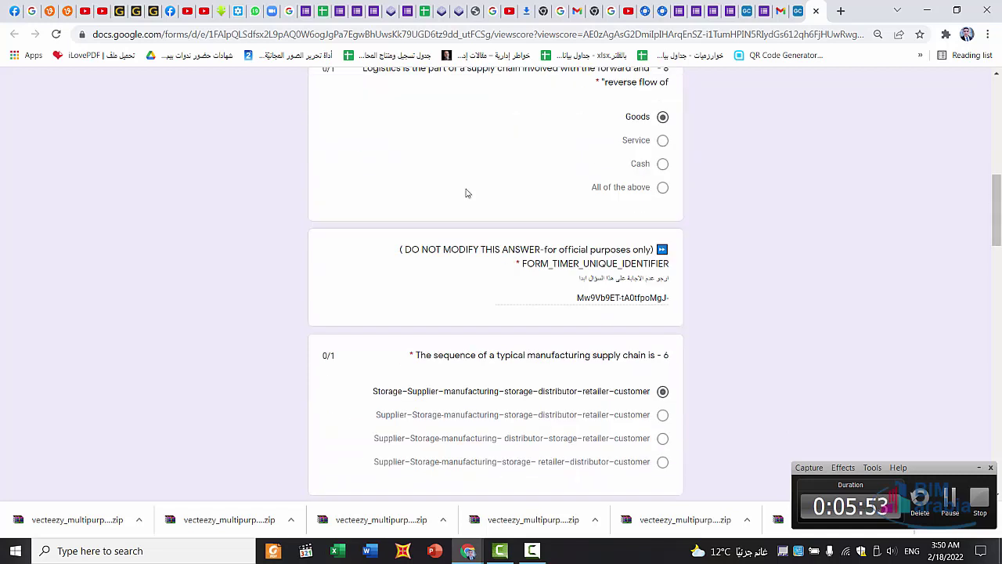
scroll(466, 192, "down", 5)
scroll(466, 192, "down", 5)
scroll(465, 192, "down", 5)
scroll(466, 192, "up", 2)
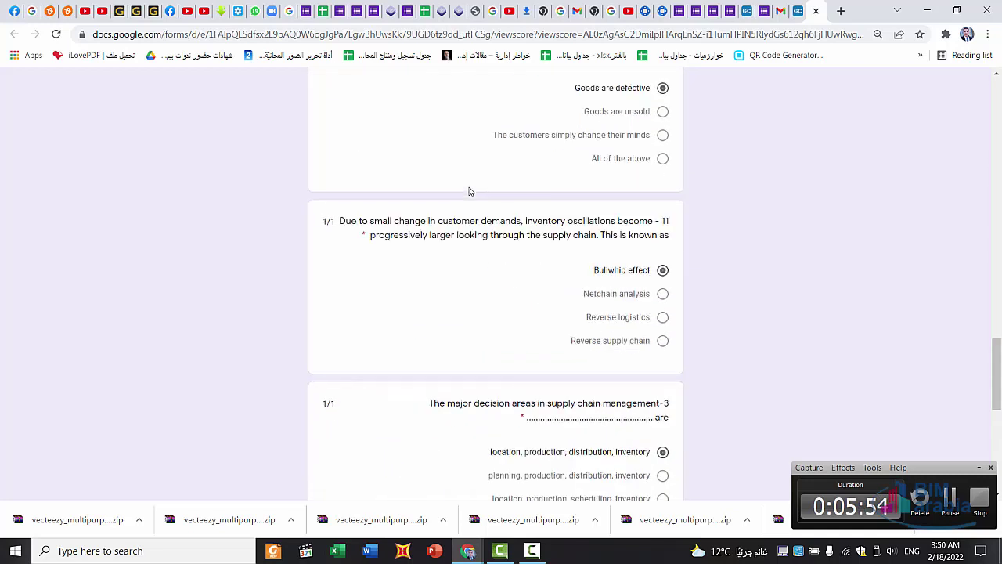
scroll(466, 188, "down", 12)
scroll(465, 180, "up", 6)
scroll(465, 182, "up", 20)
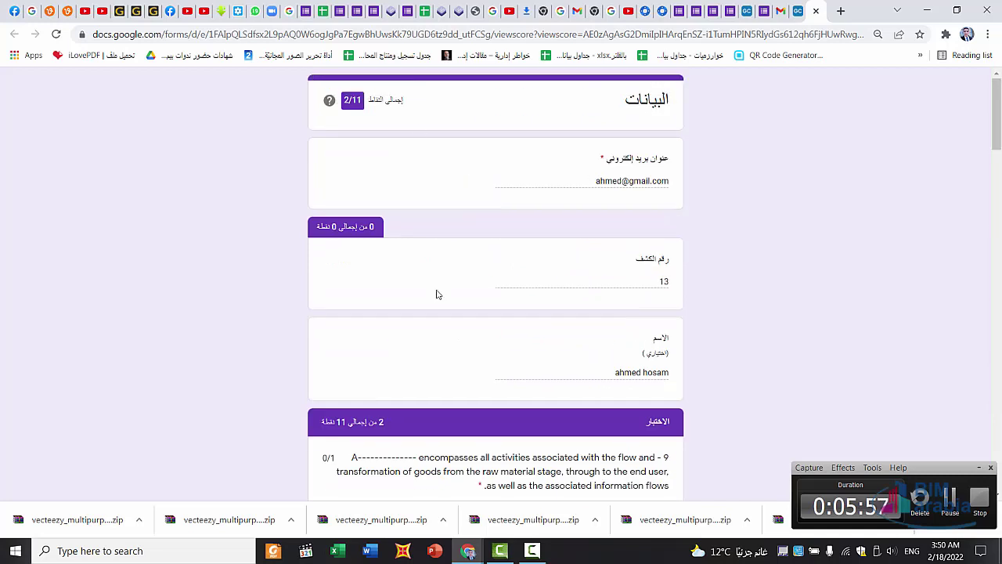
scroll(702, 434, "down", 2)
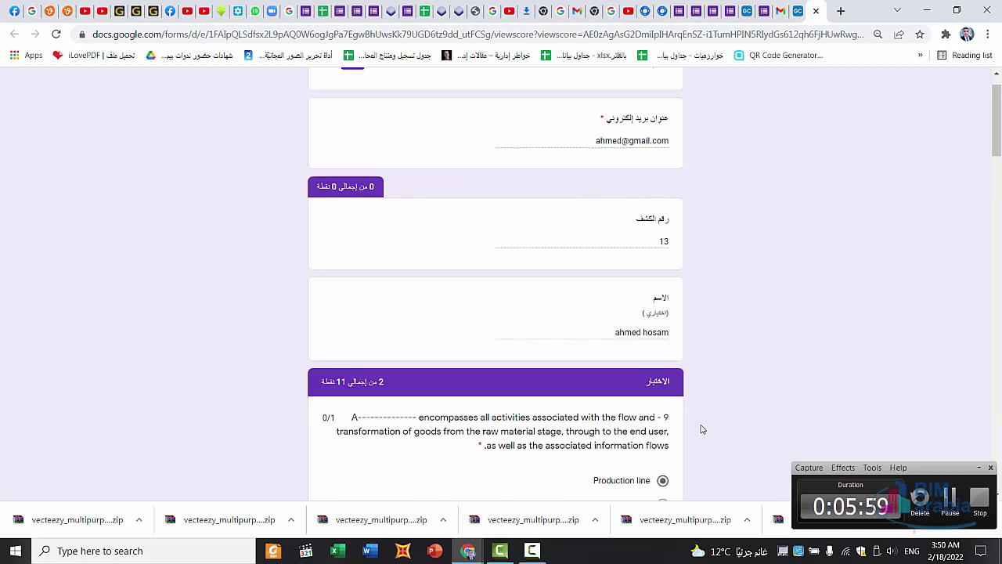
scroll(700, 430, "down", 15)
scroll(694, 420, "down", 2)
scroll(694, 420, "down", 5)
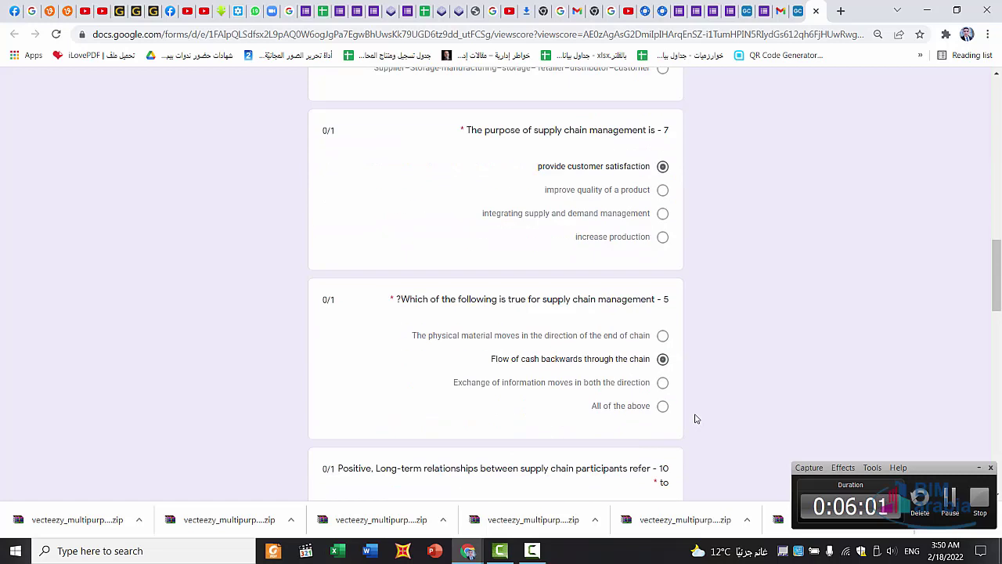
scroll(694, 420, "down", 5)
scroll(694, 419, "down", 5)
scroll(694, 418, "down", 4)
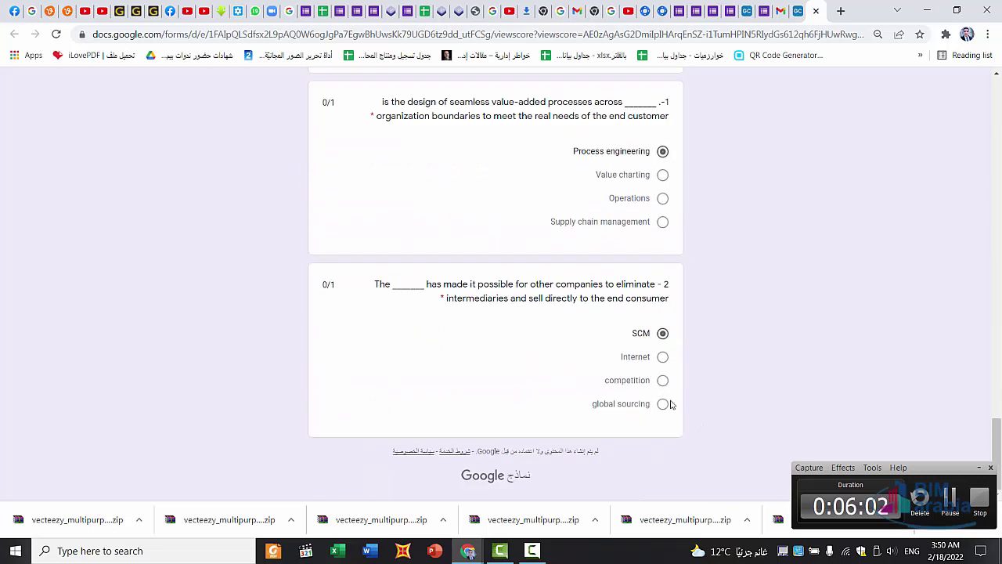
scroll(724, 349, "up", 5)
scroll(734, 151, "up", 20)
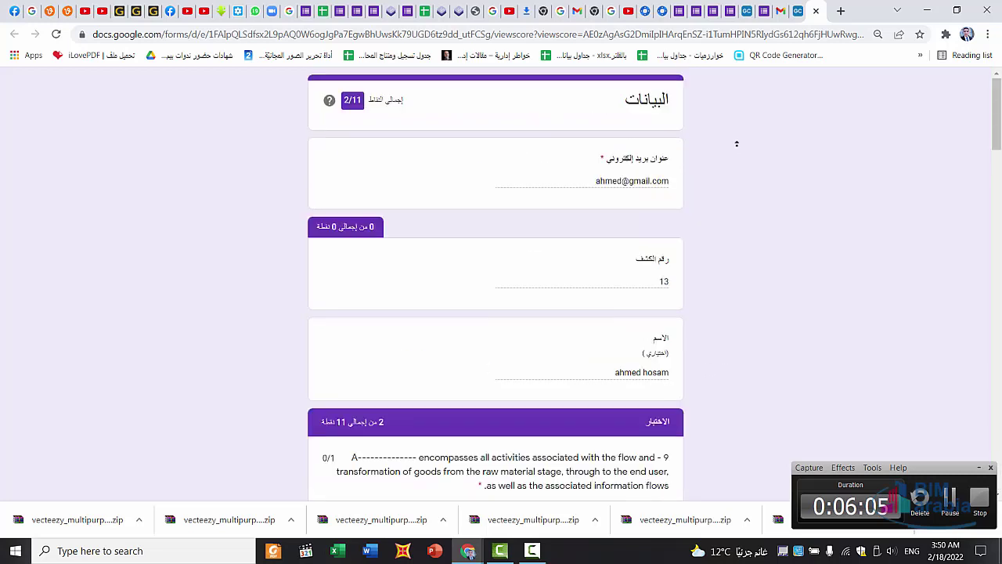